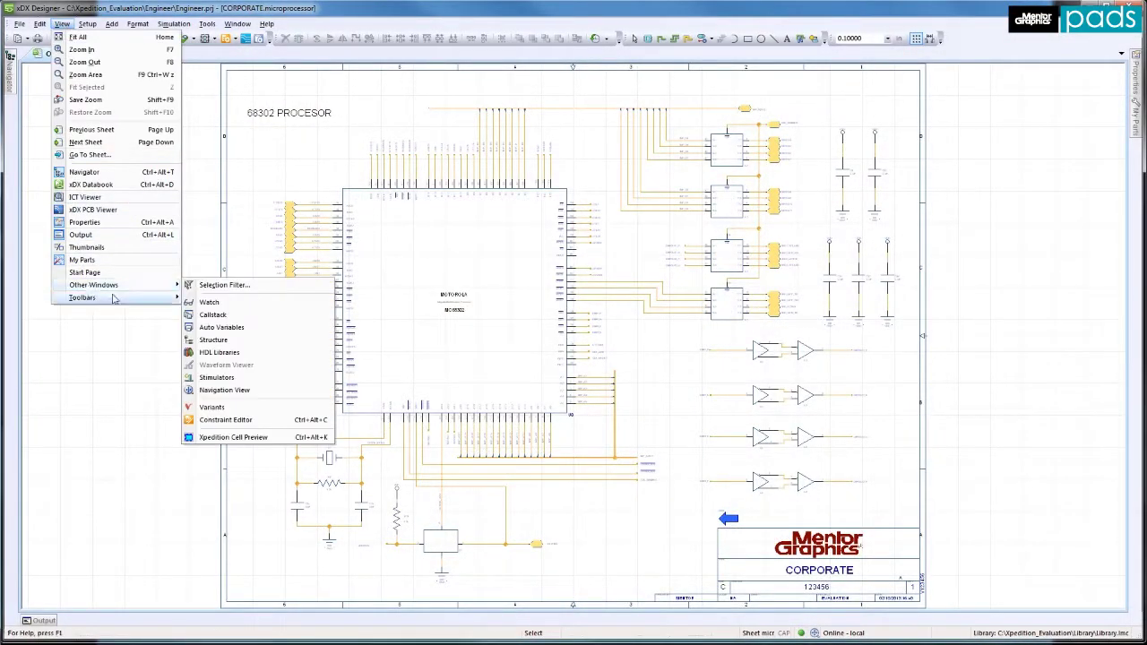
- Open the Variant Manager, locate the Analog_Switch block and capacitor C9 in the schematic, and collapse the Analog_Switch group
{"action": "left_click", "coordinate": [213, 407]}
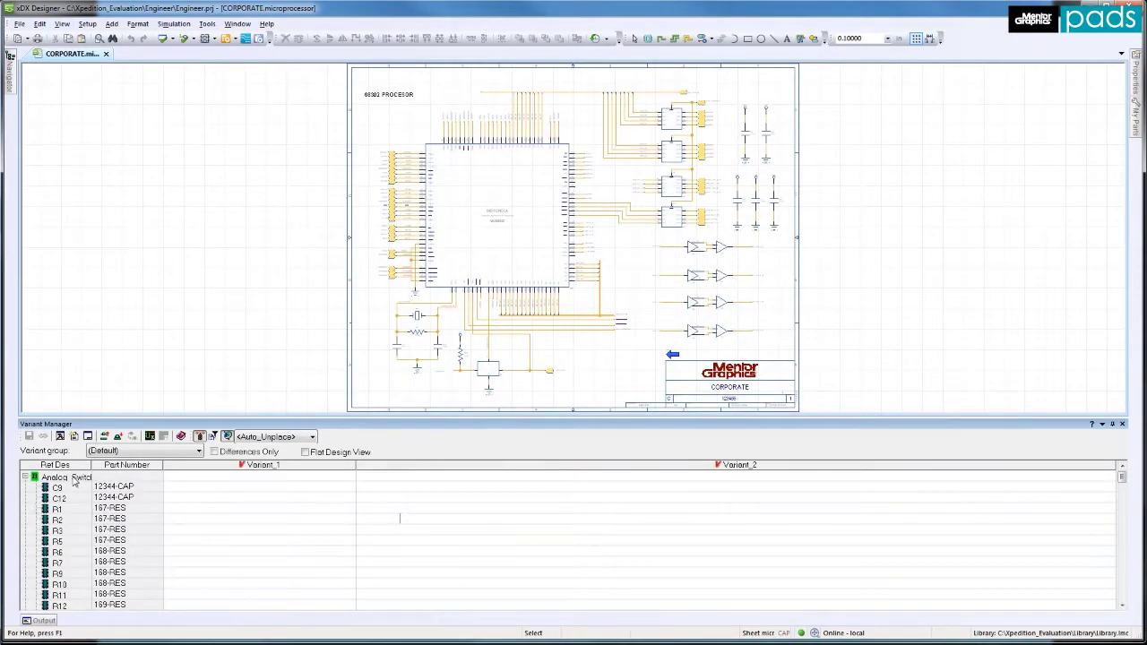
{"action": "left_click", "coordinate": [170, 480]}
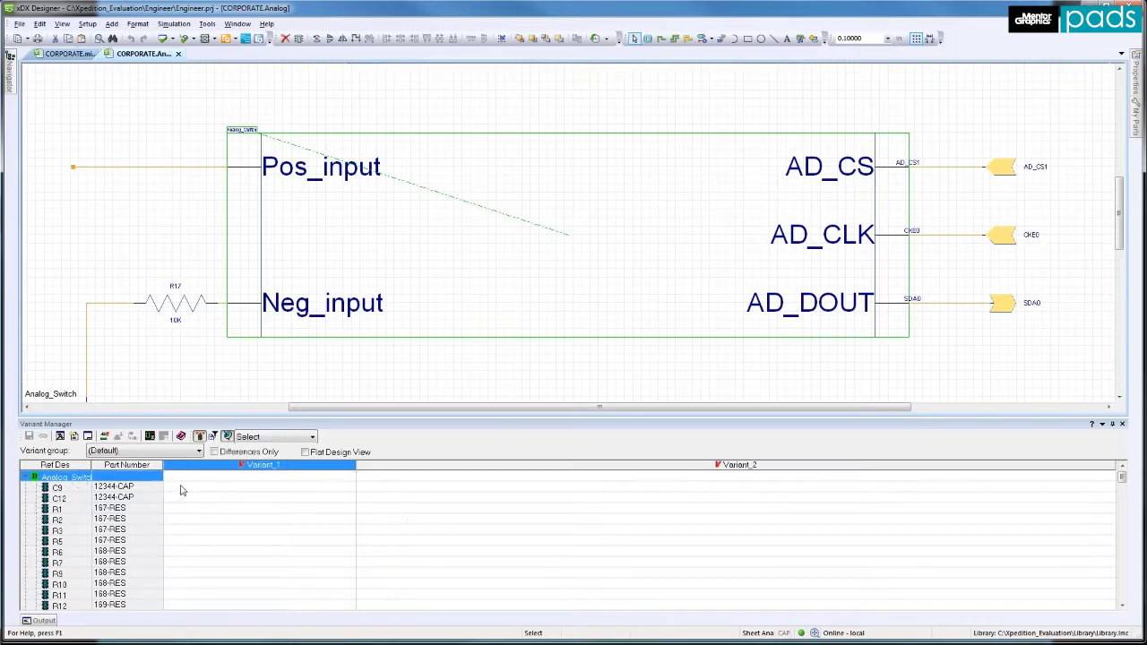
{"action": "left_click", "coordinate": [181, 488]}
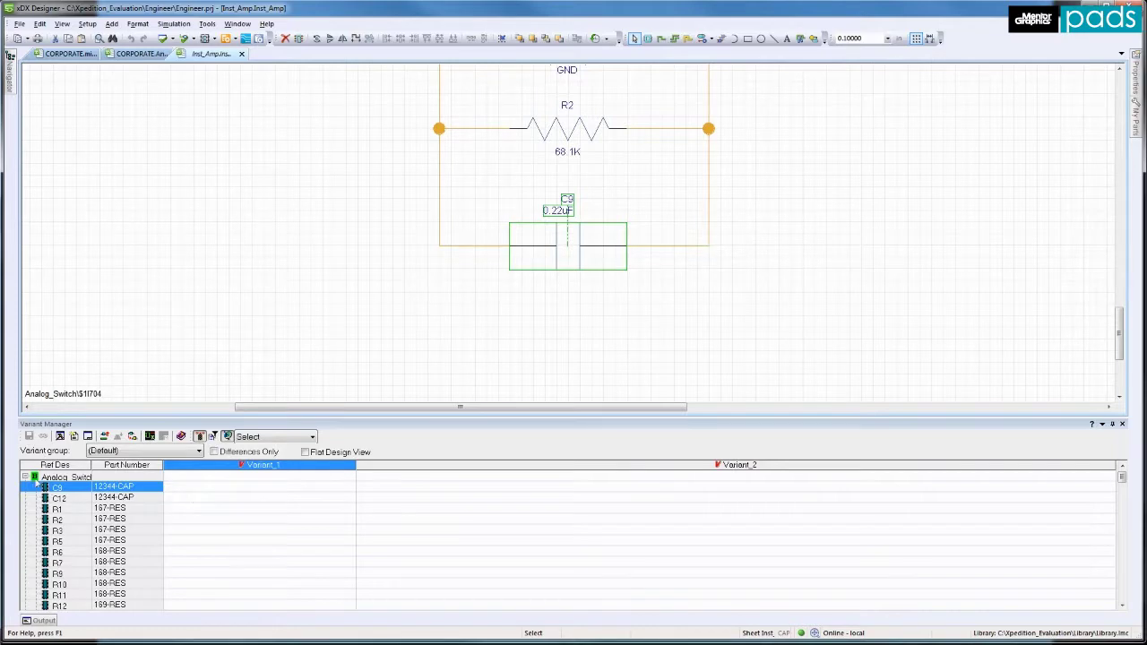
{"action": "left_click", "coordinate": [28, 479]}
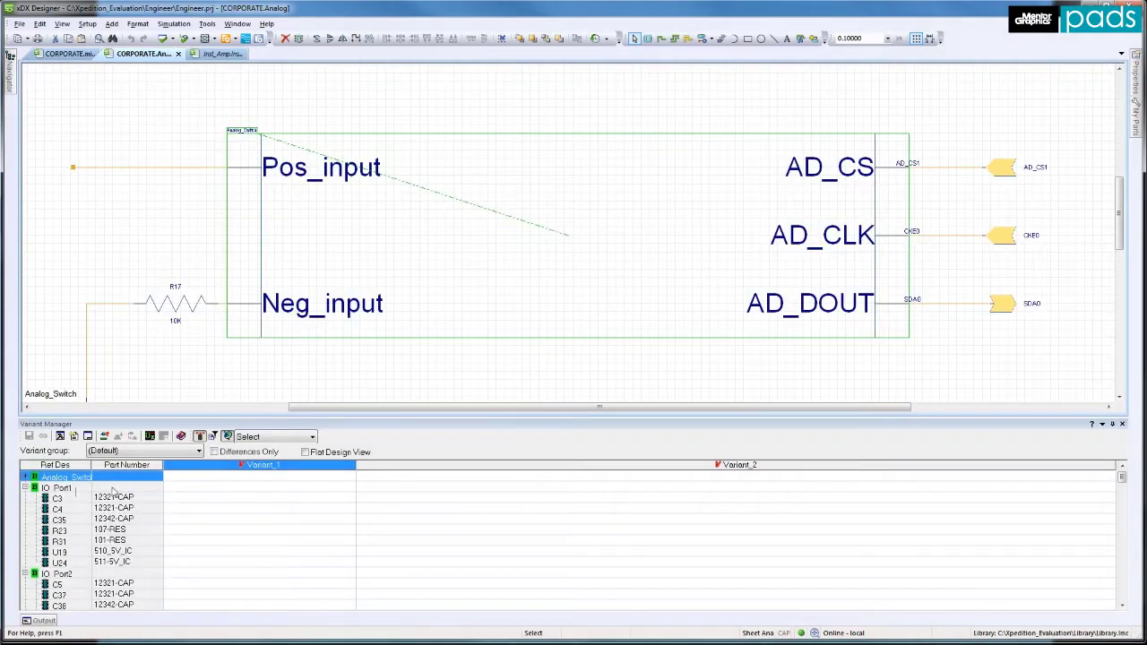
- Locate the IO_Port1 block from its Variant_1 entry and push into its underlying schematic
{"action": "left_click", "coordinate": [188, 491]}
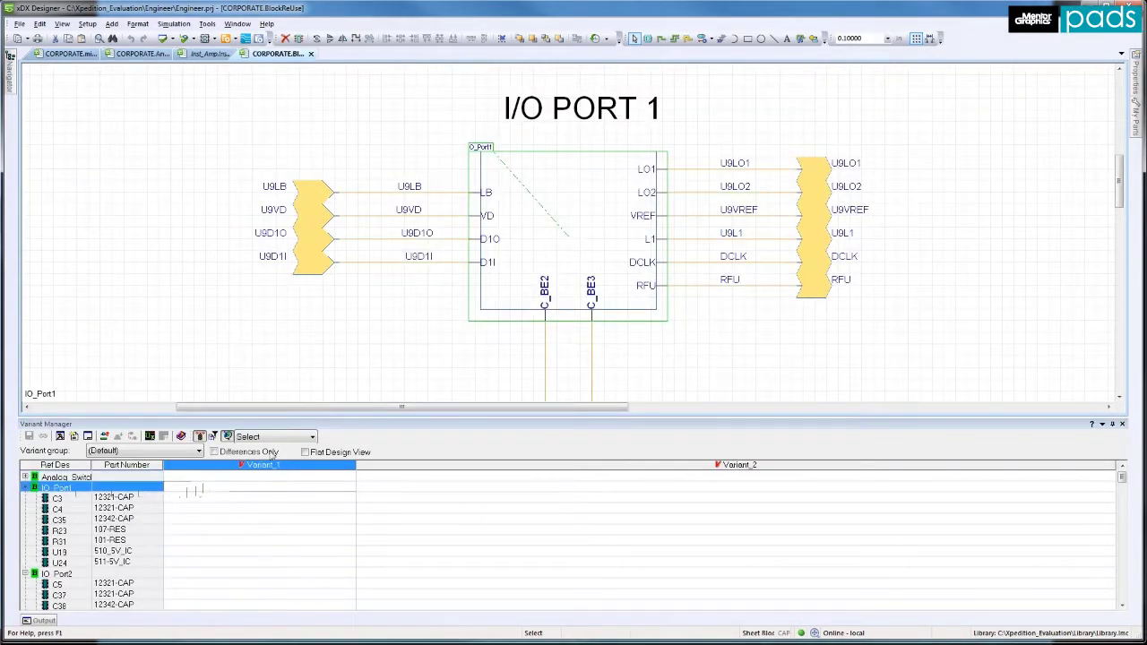
{"action": "right_click", "coordinate": [527, 246]}
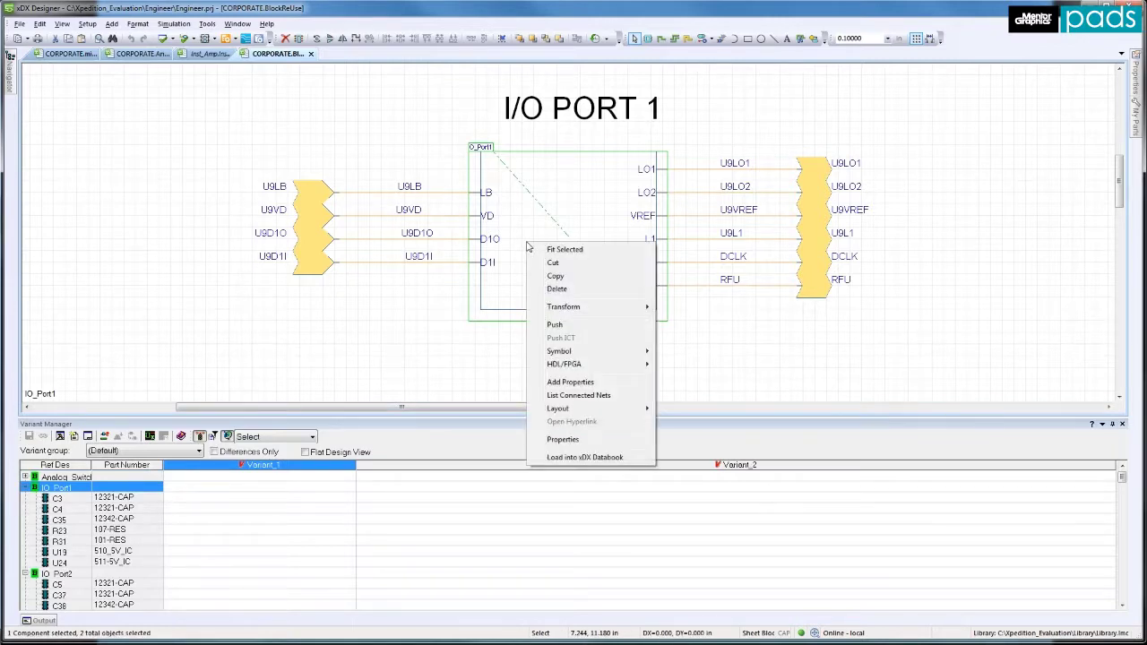
{"action": "left_click", "coordinate": [554, 327]}
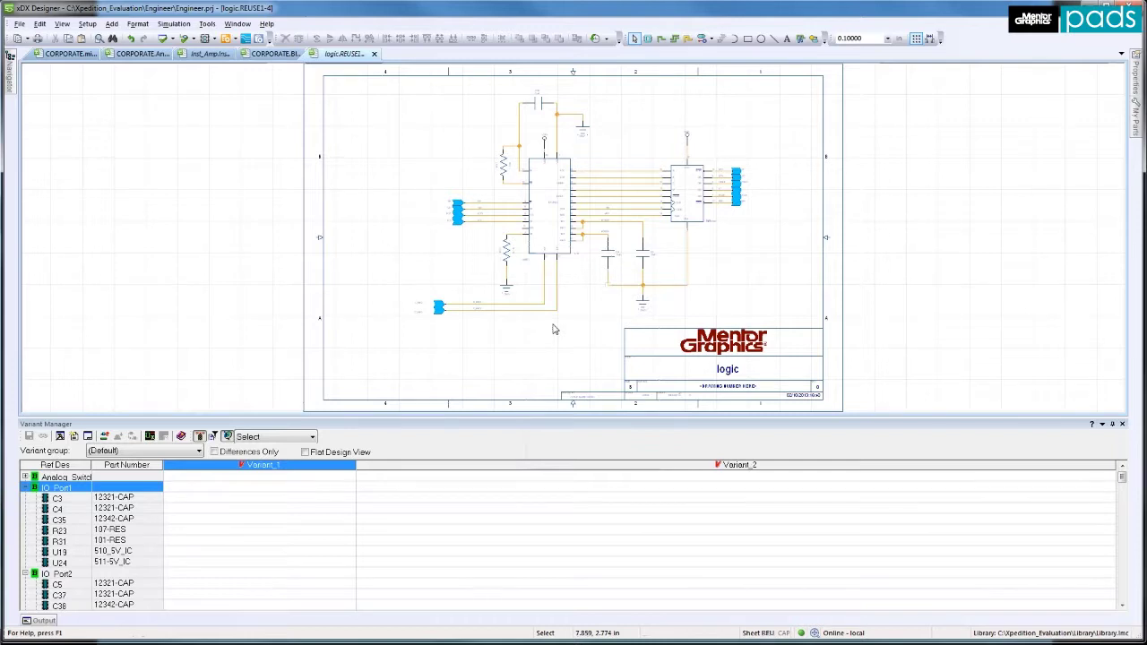
- Using the Auto_Unplace action, mark all components on the IO_Port1 sheet as DO NOT FIT in Variant_1
{"action": "left_click", "coordinate": [313, 437]}
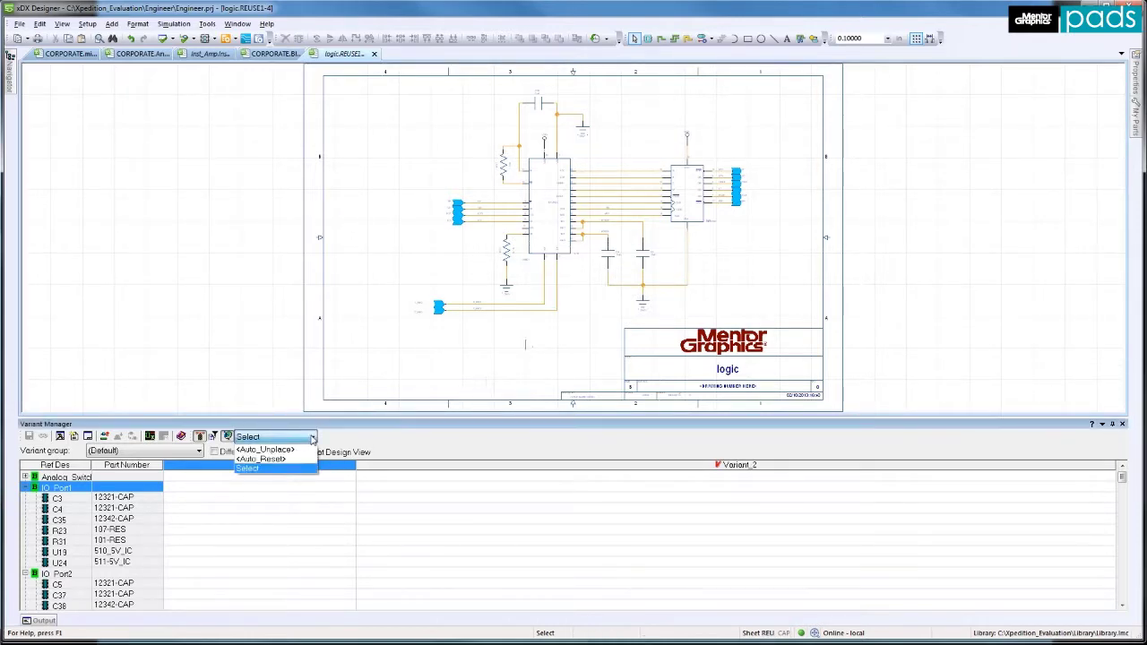
{"action": "left_click", "coordinate": [295, 452]}
{"action": "left_click_drag", "start_coordinate": [398, 330], "coordinate": [771, 81]}
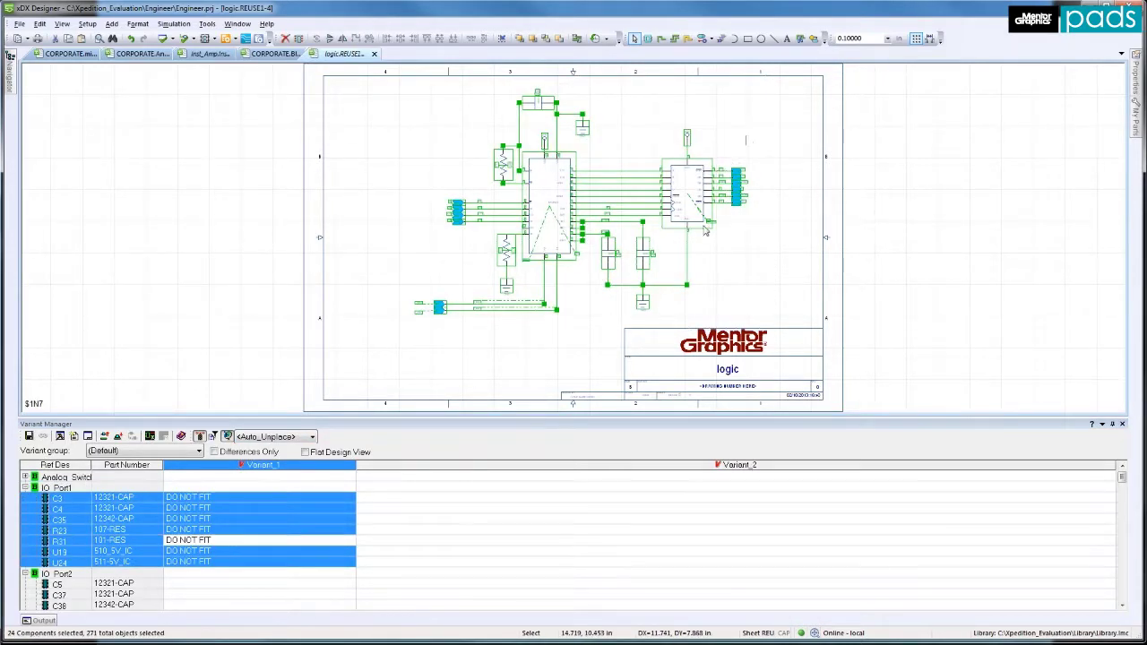
{"action": "left_click", "coordinate": [732, 289]}
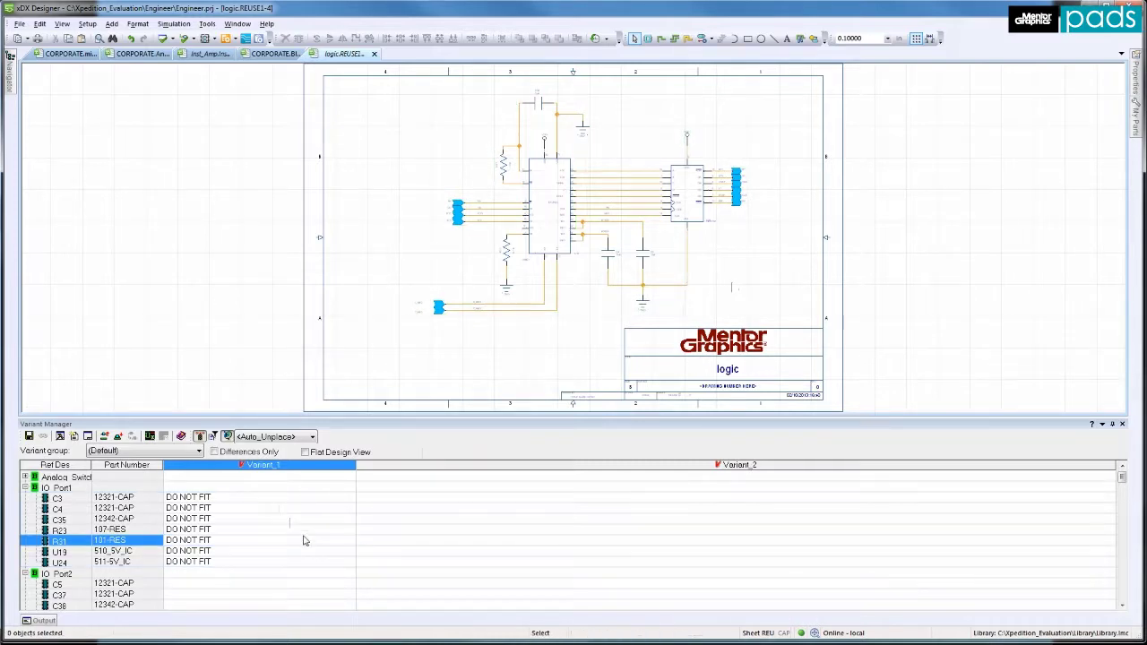
- Locate the IO_Port2 block from its Variant_2 entry and push into its underlying schematic
{"action": "left_click", "coordinate": [383, 574]}
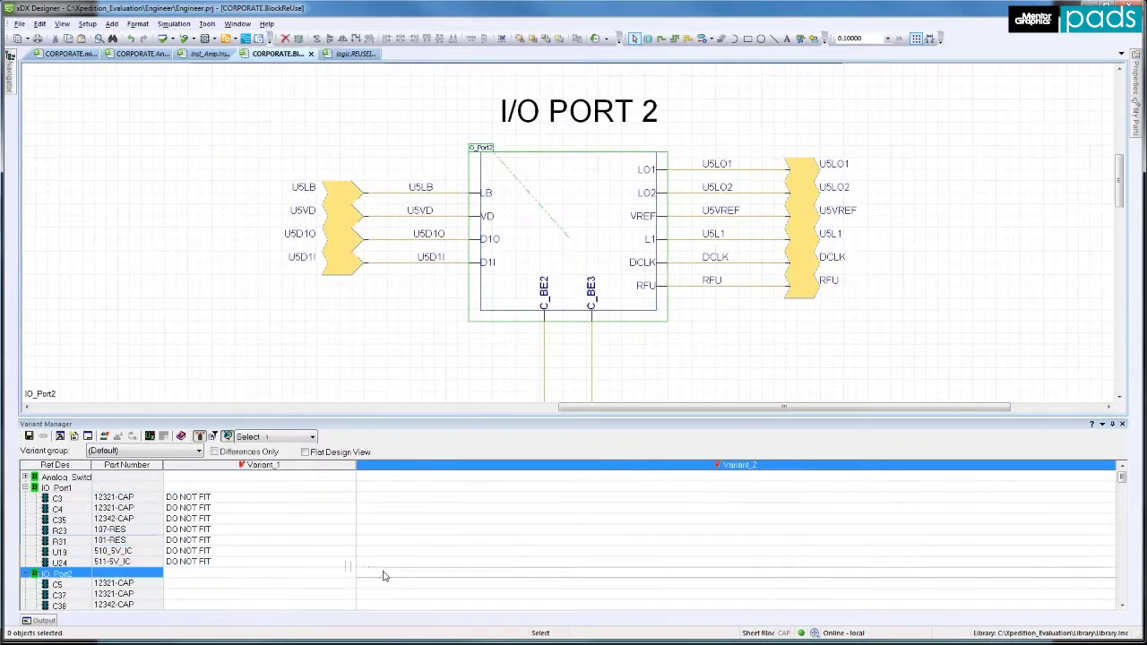
{"action": "right_click", "coordinate": [530, 235]}
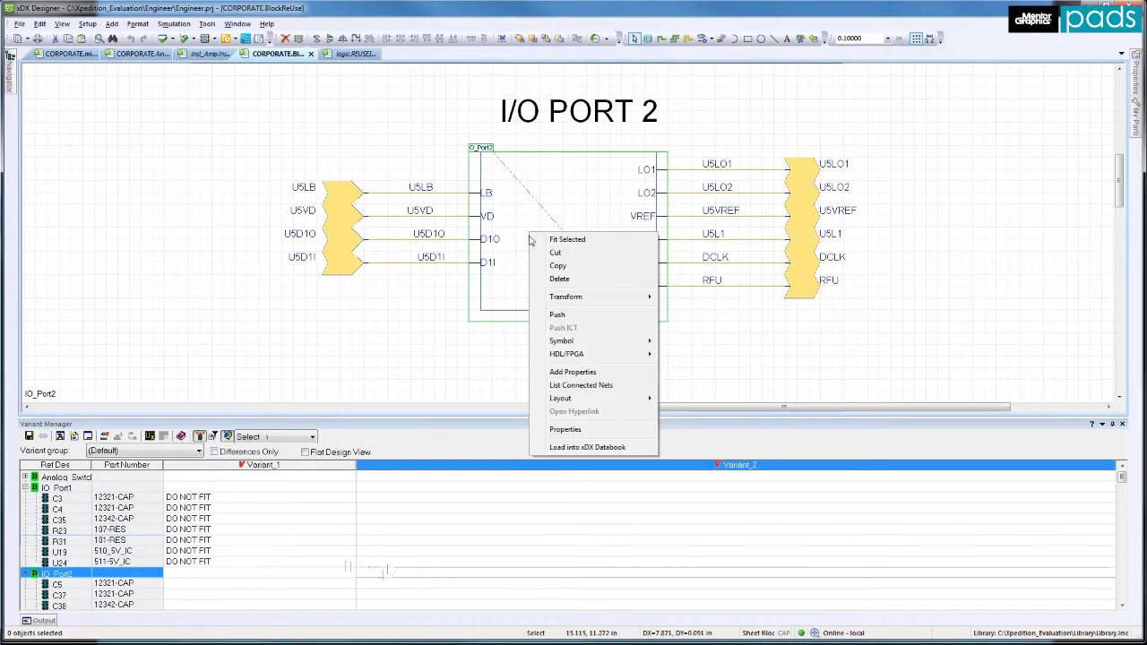
{"action": "left_click", "coordinate": [559, 316]}
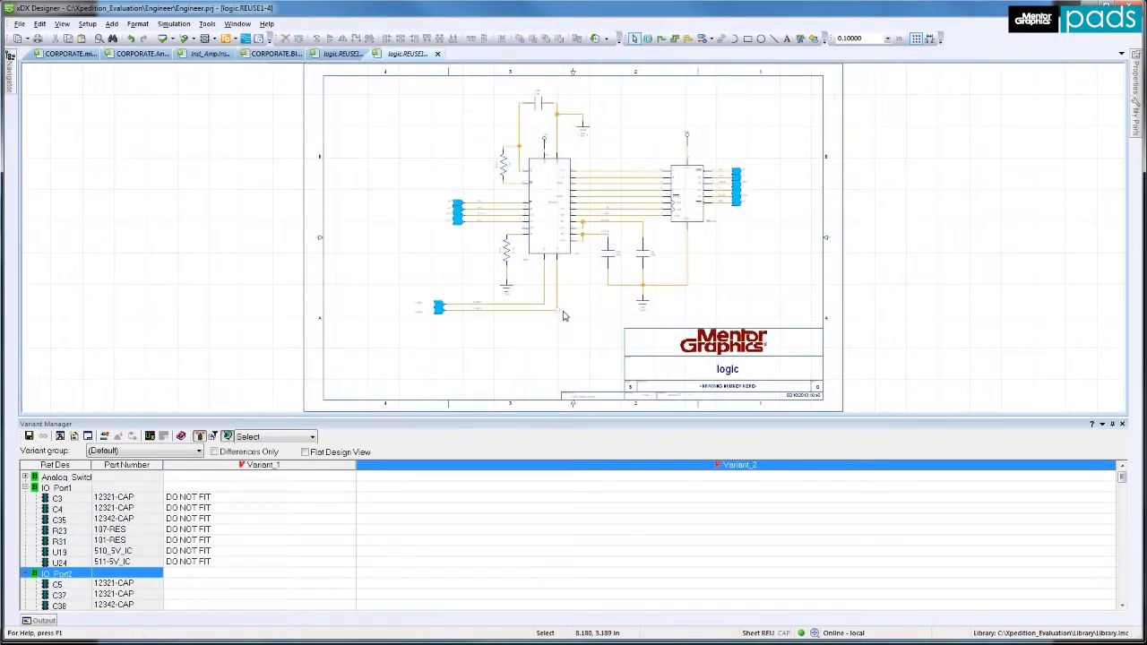
- Mark capacitor C5 of IO_Port2 as DO NOT FIT in Variant_2
{"action": "left_click", "coordinate": [391, 588]}
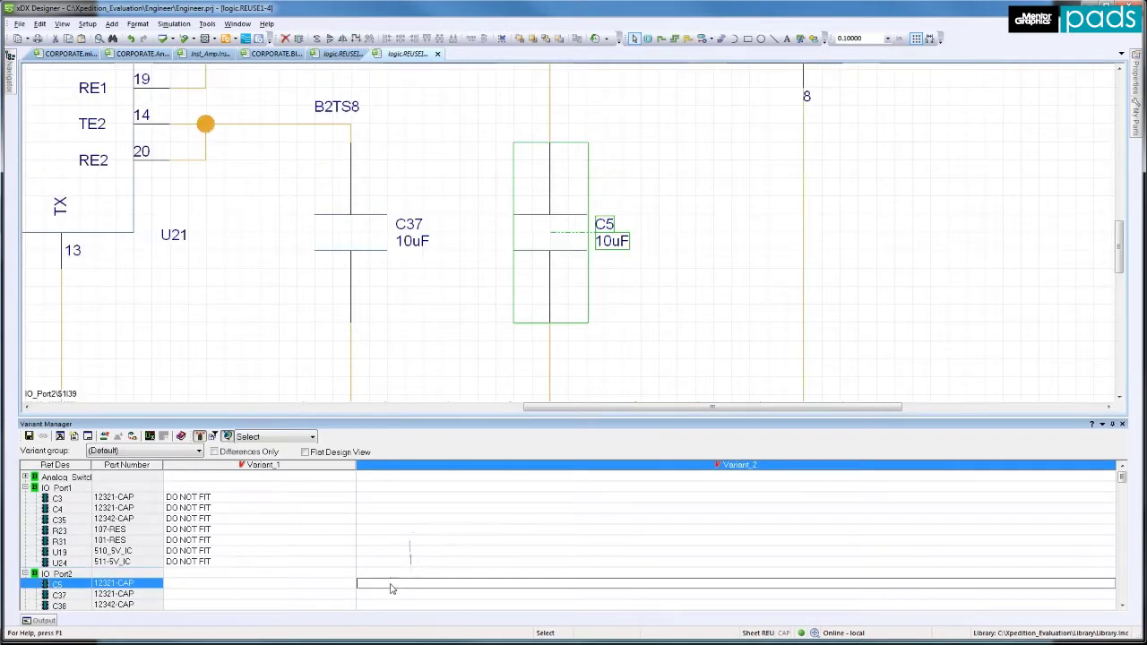
{"action": "right_click", "coordinate": [391, 588]}
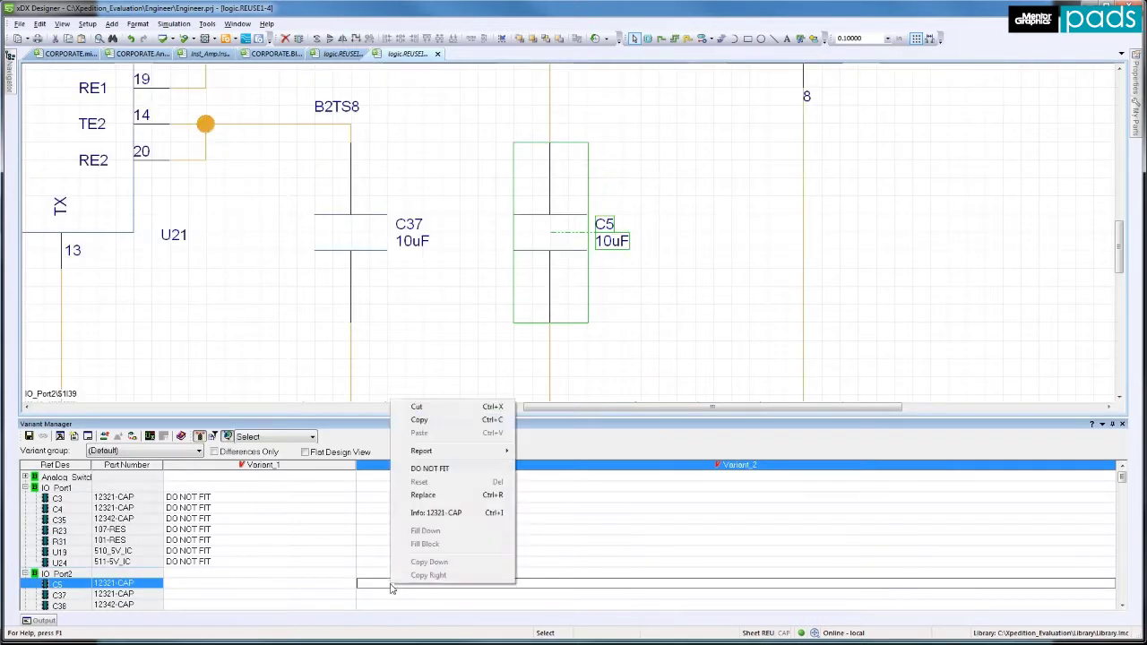
{"action": "left_click", "coordinate": [445, 471]}
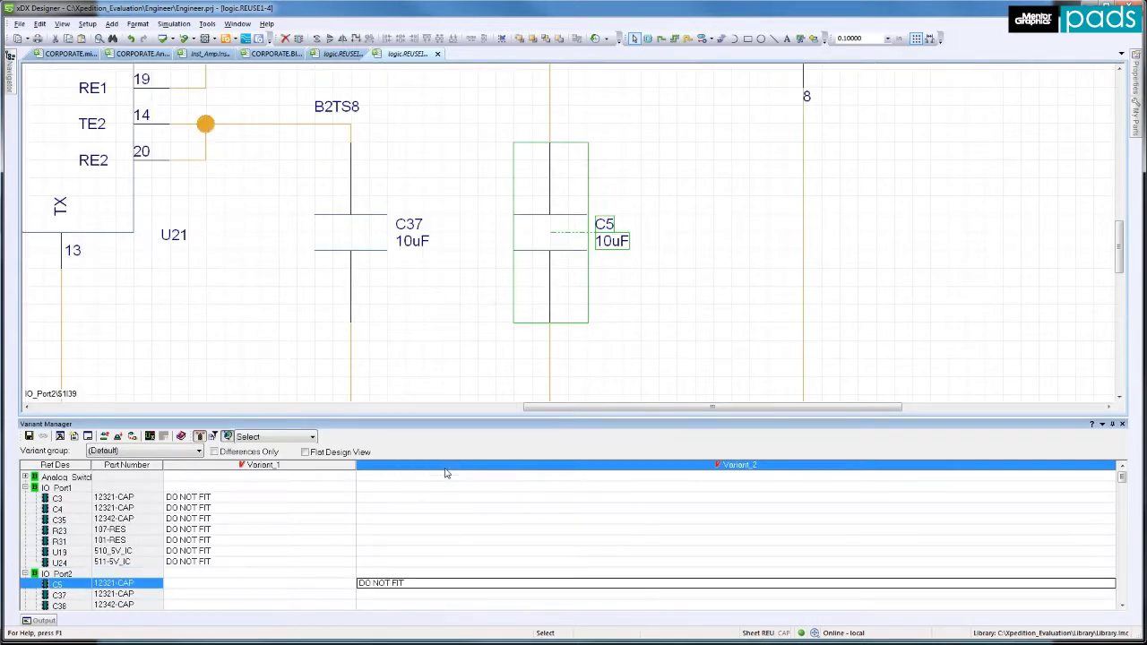
- Replace capacitor C37 of IO_Port2 with part 12308-CAP in Variant_2
{"action": "left_click", "coordinate": [439, 595]}
{"action": "right_click", "coordinate": [439, 595]}
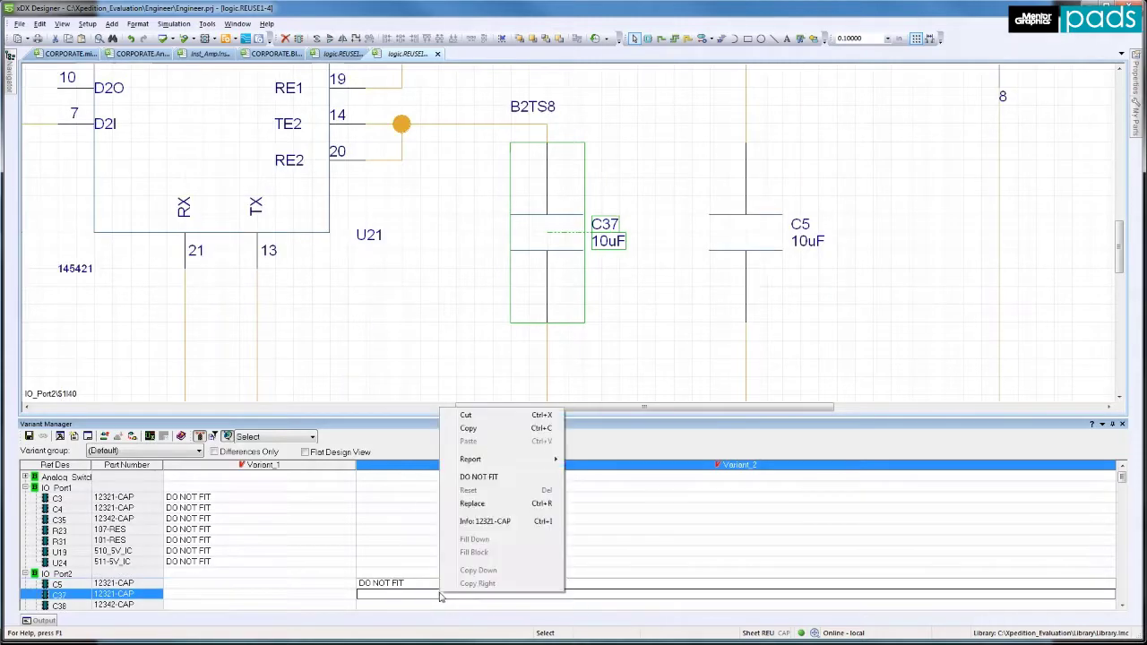
{"action": "left_click", "coordinate": [479, 511]}
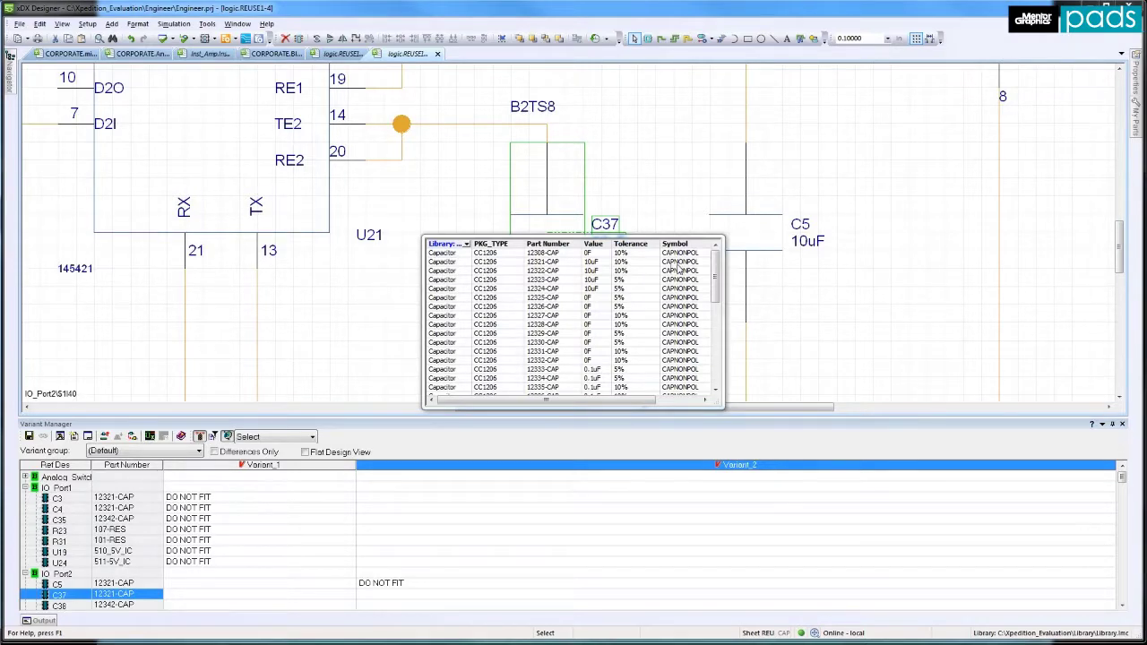
{"action": "left_click", "coordinate": [548, 255]}
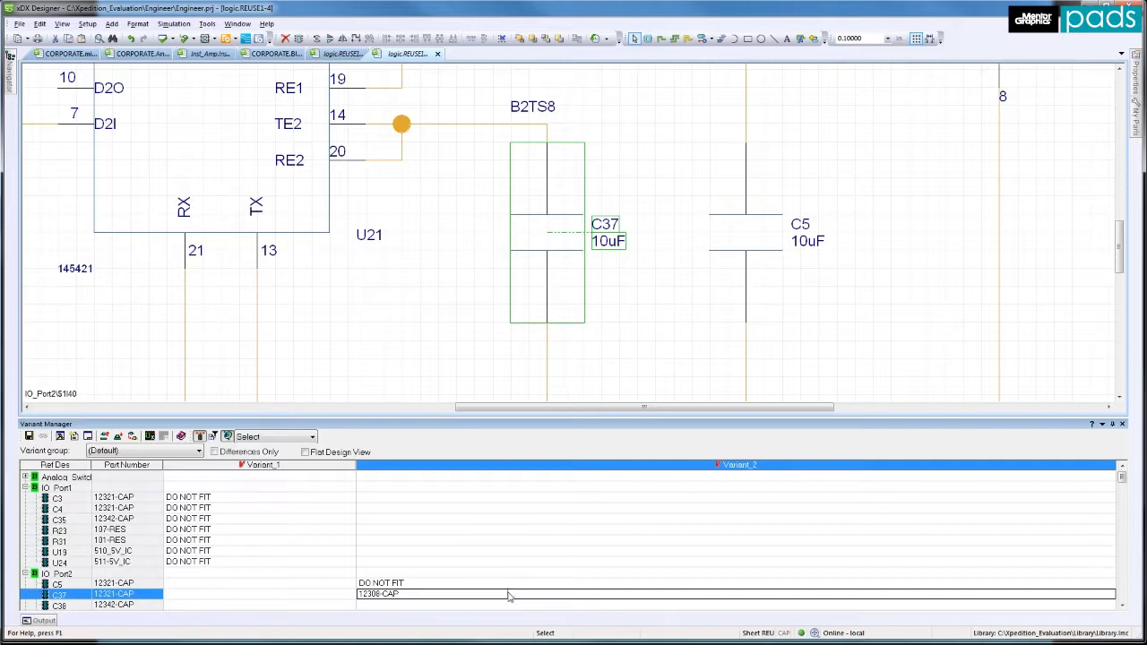
{"action": "left_click", "coordinate": [508, 594]}
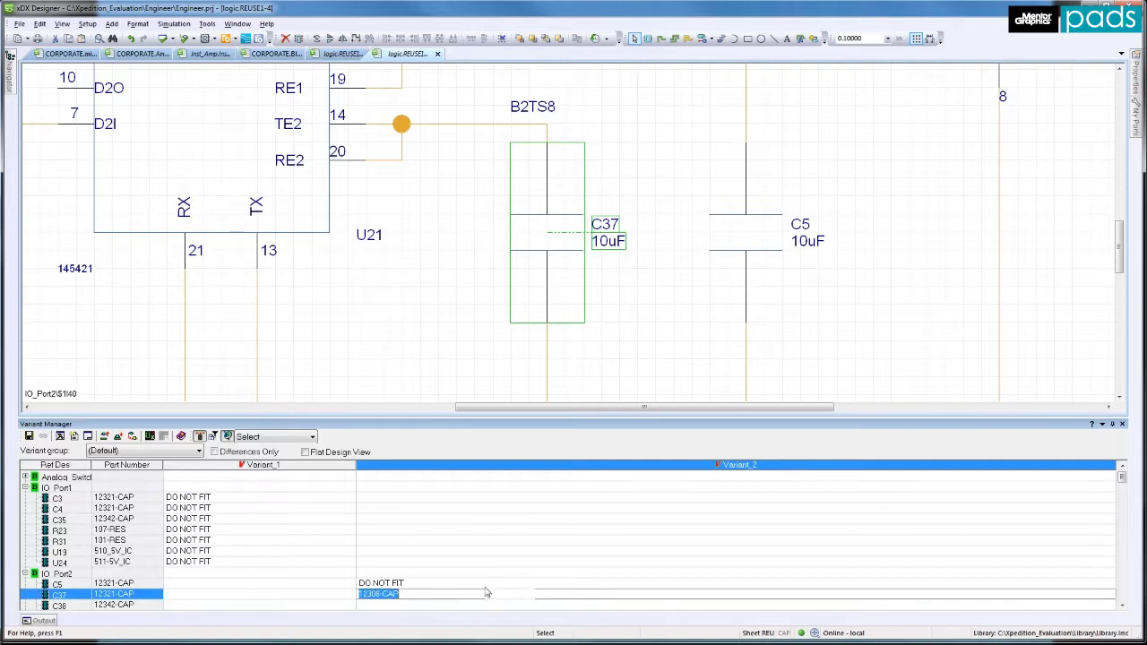
- Limit the variant list to differences in flat design view, and preview the Variant_2 schematic before returning to the base design
{"action": "left_click", "coordinate": [306, 452]}
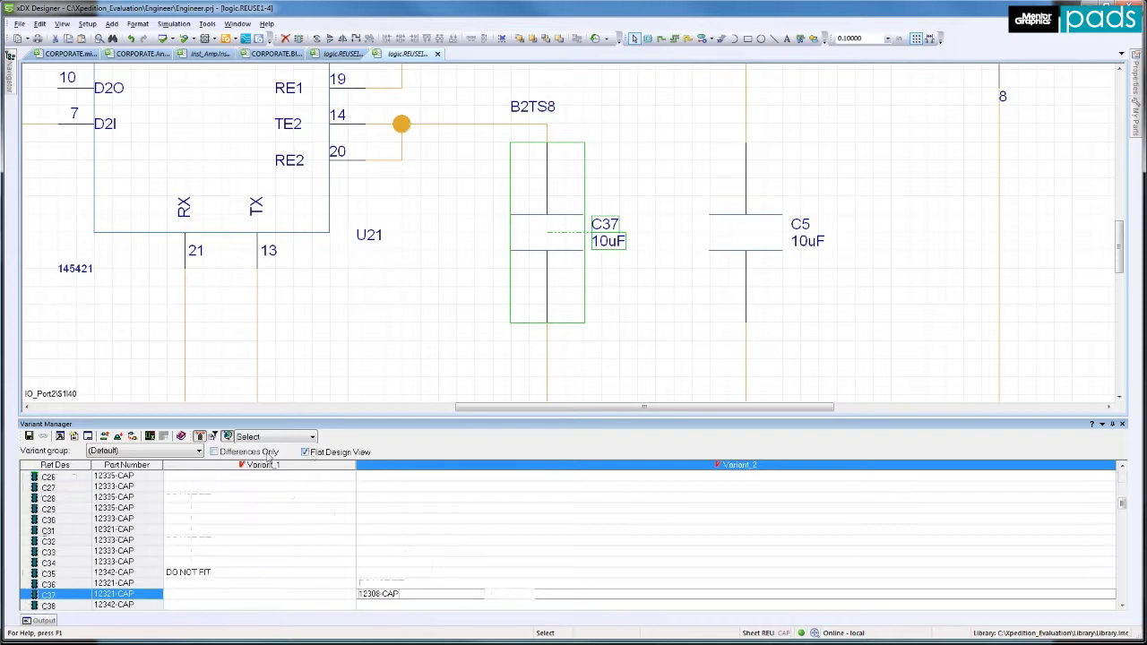
{"action": "left_click", "coordinate": [216, 453]}
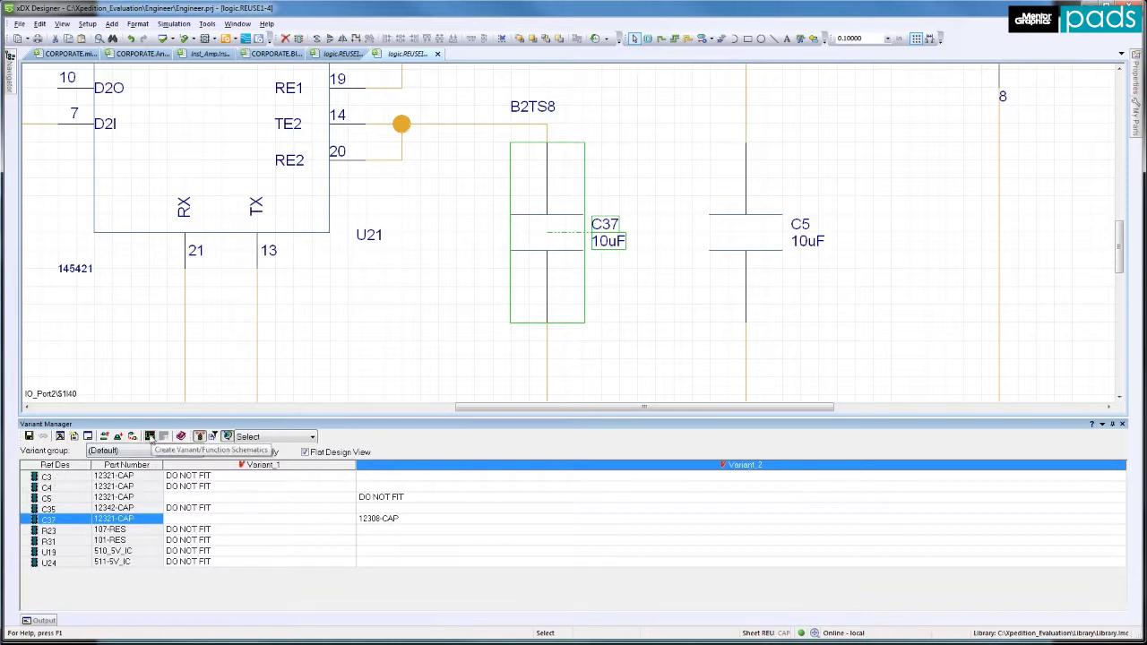
{"action": "left_click", "coordinate": [151, 436]}
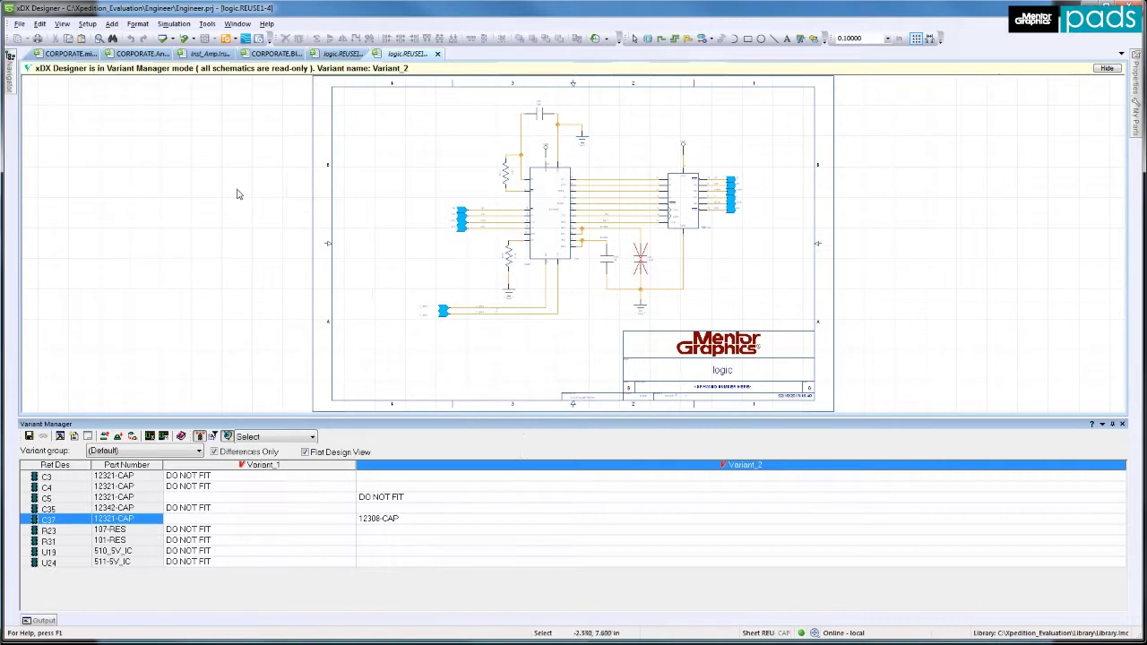
{"action": "left_click", "coordinate": [165, 438]}
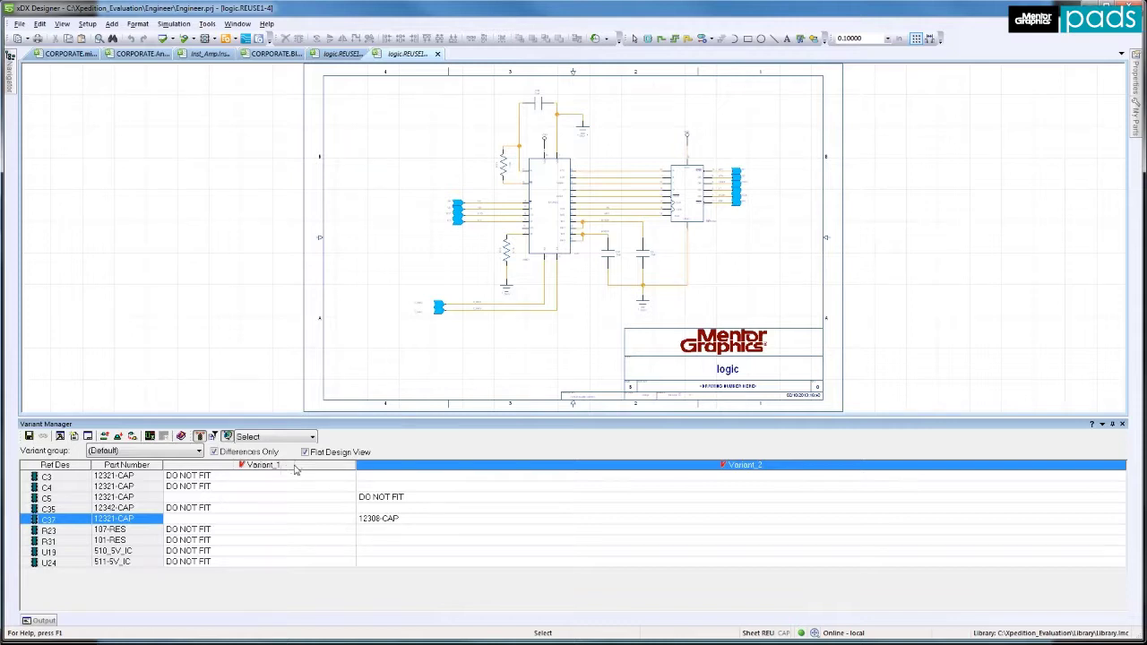
- Create the Variant_1 schematic view, locate capacitor C3 in it, and fit the whole IO_Port1 sheet
{"action": "left_click", "coordinate": [294, 466]}
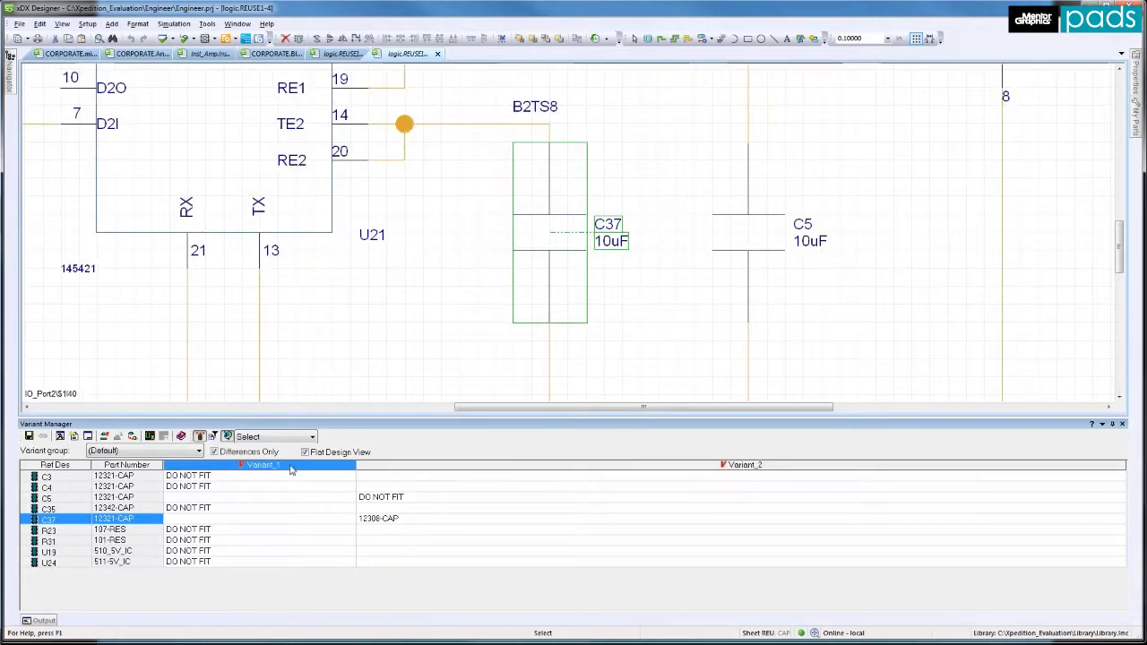
{"action": "left_click", "coordinate": [152, 436]}
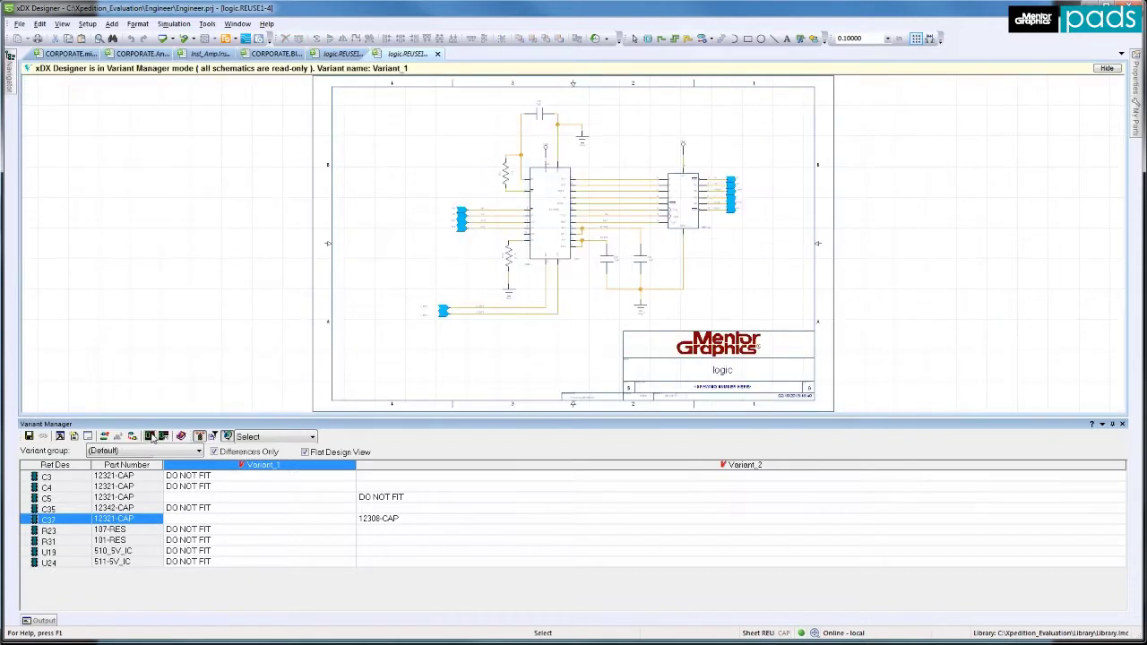
{"action": "left_click", "coordinate": [242, 478]}
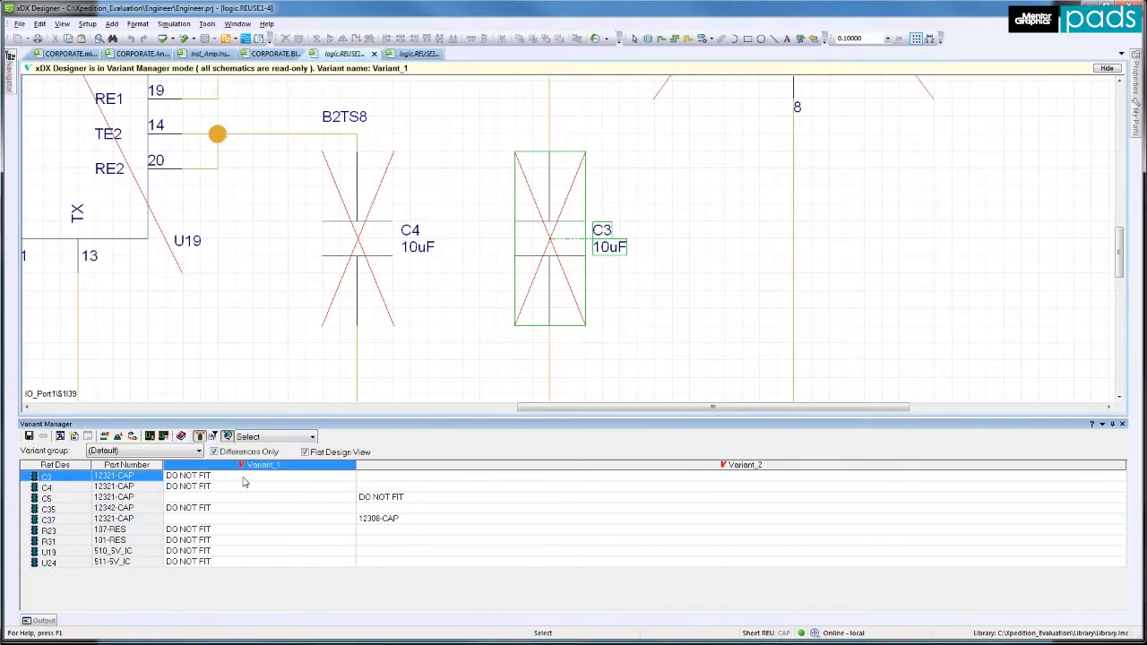
{"action": "key", "text": "Home"}
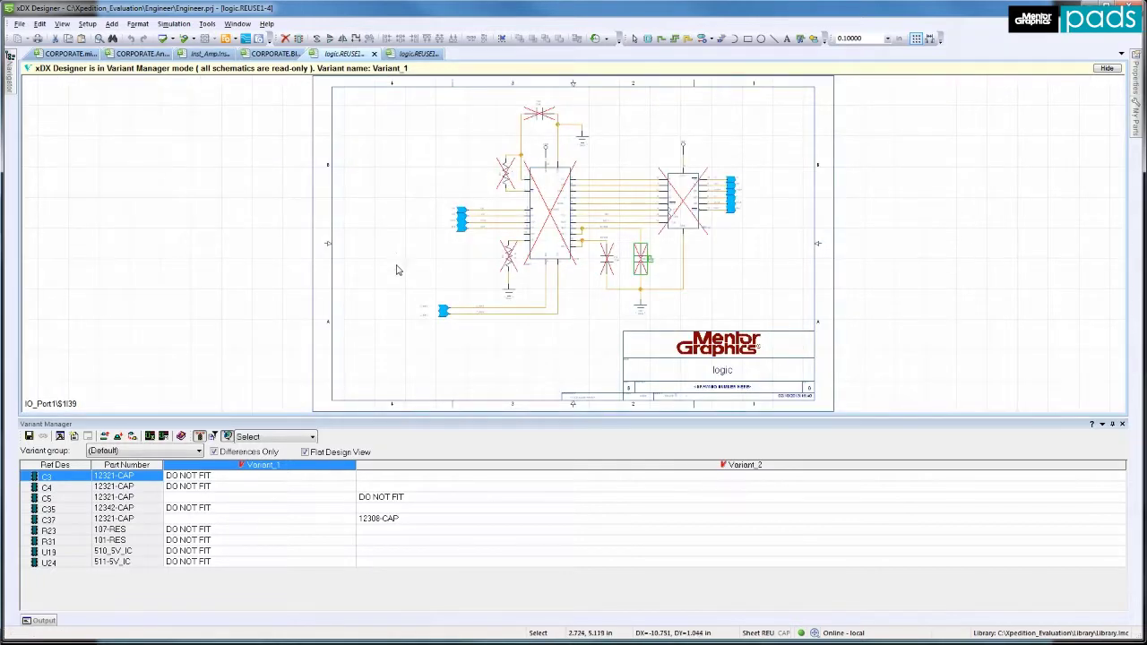
- Generate HTML part list BOM reports for Variant_1 and Variant_2, including the master BOM and HTML master index
{"action": "right_click", "coordinate": [291, 492]}
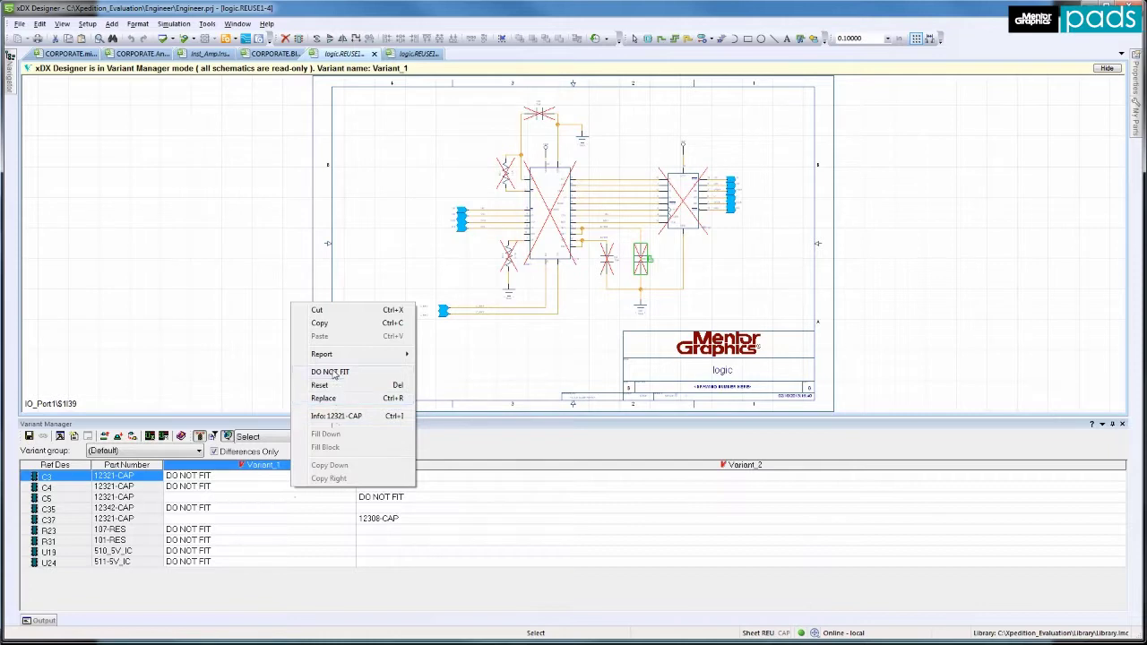
{"action": "mouse_move", "coordinate": [332, 357]}
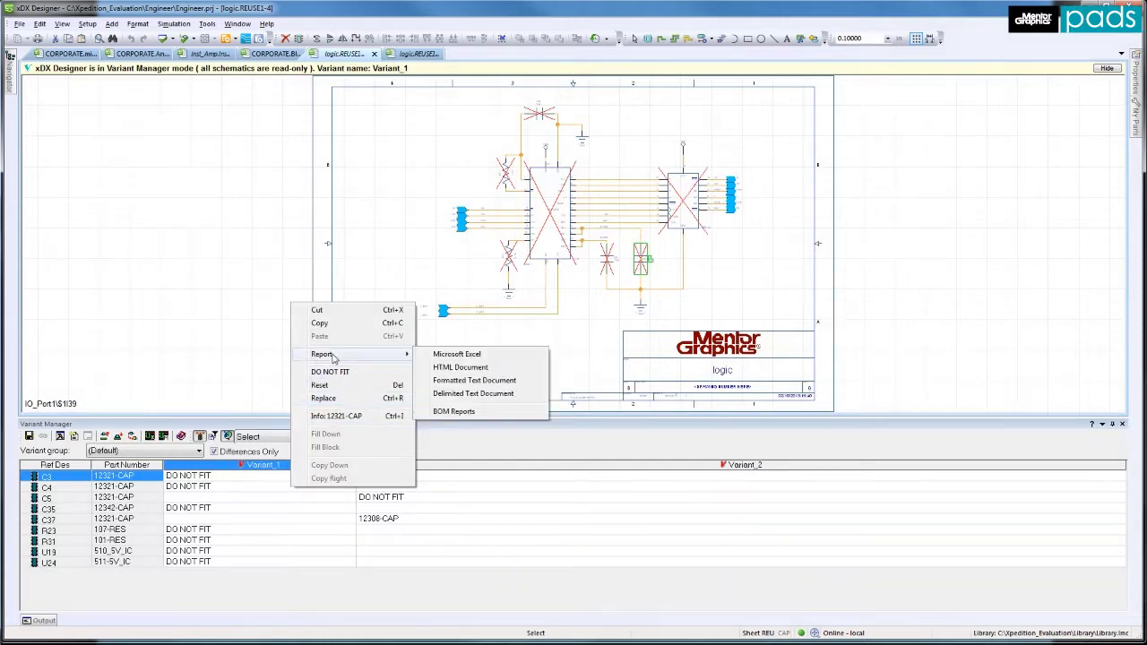
{"action": "left_click", "coordinate": [461, 413]}
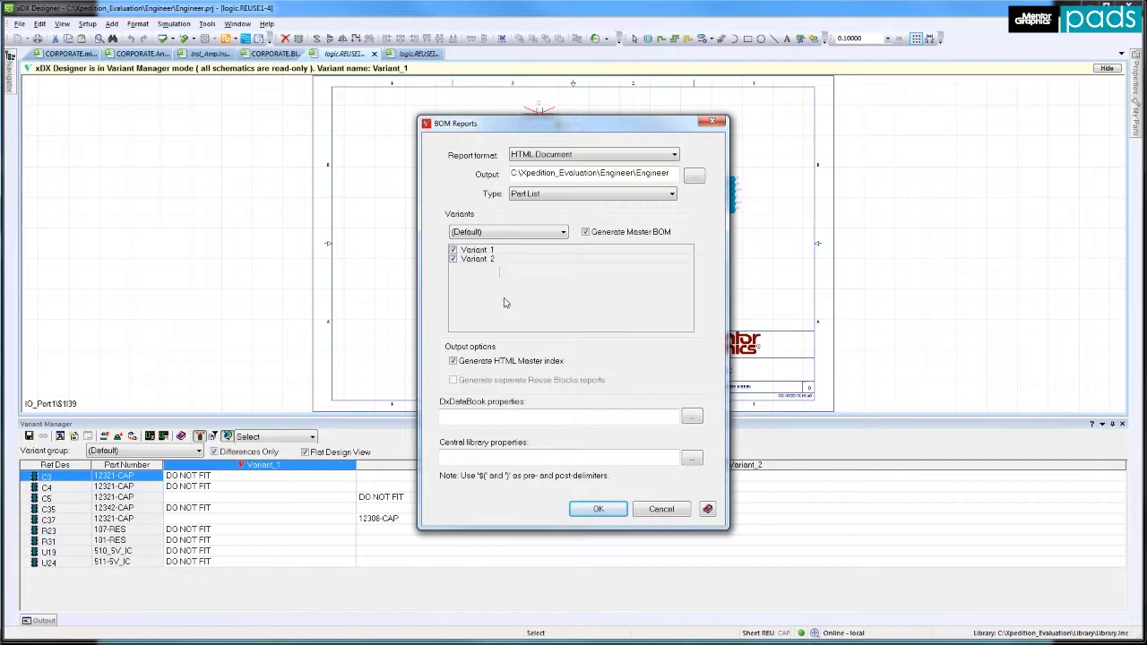
{"action": "left_click", "coordinate": [595, 509]}
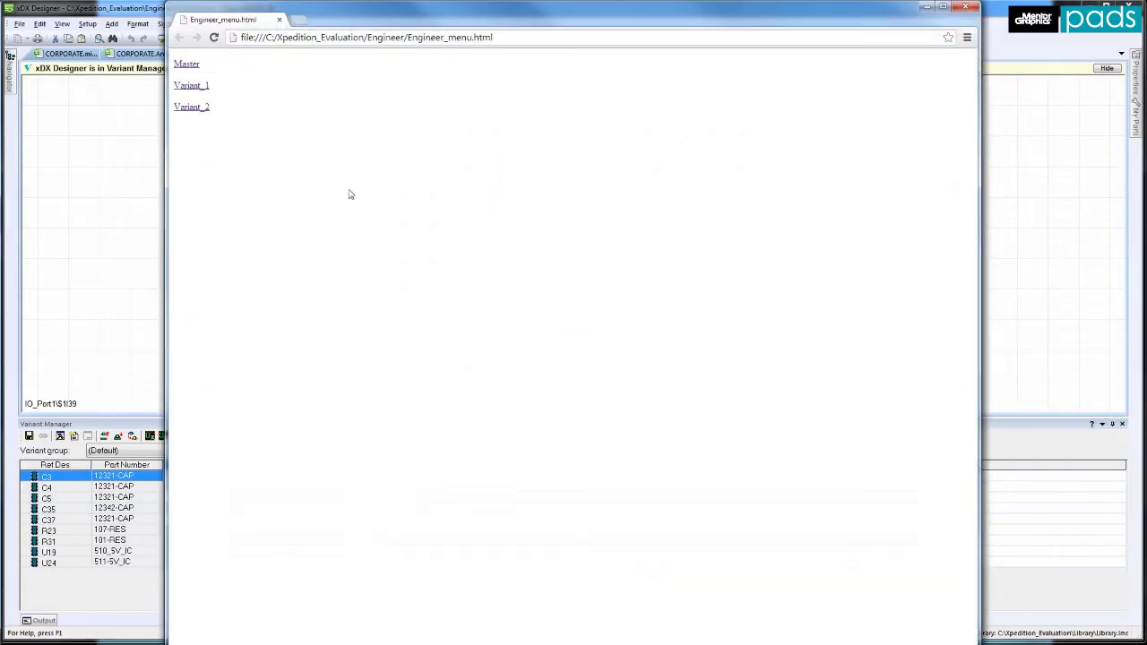
- Examine the generated part lists for Variant_1 and Variant_2 from the HTML report index
{"action": "left_click", "coordinate": [192, 86]}
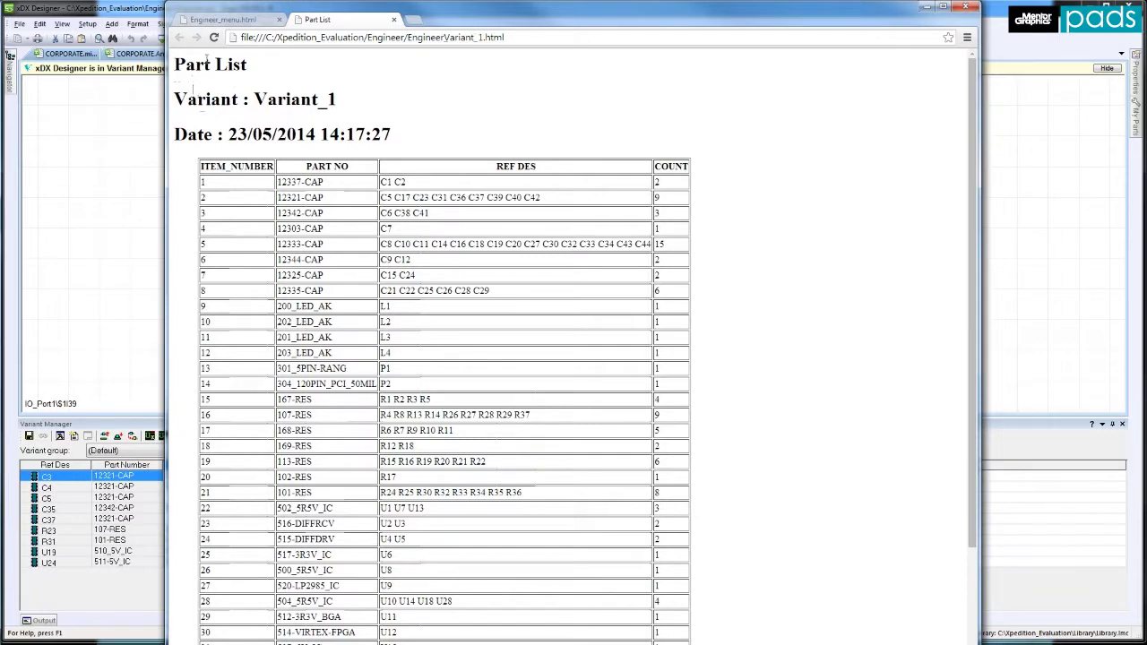
{"action": "left_click", "coordinate": [256, 27]}
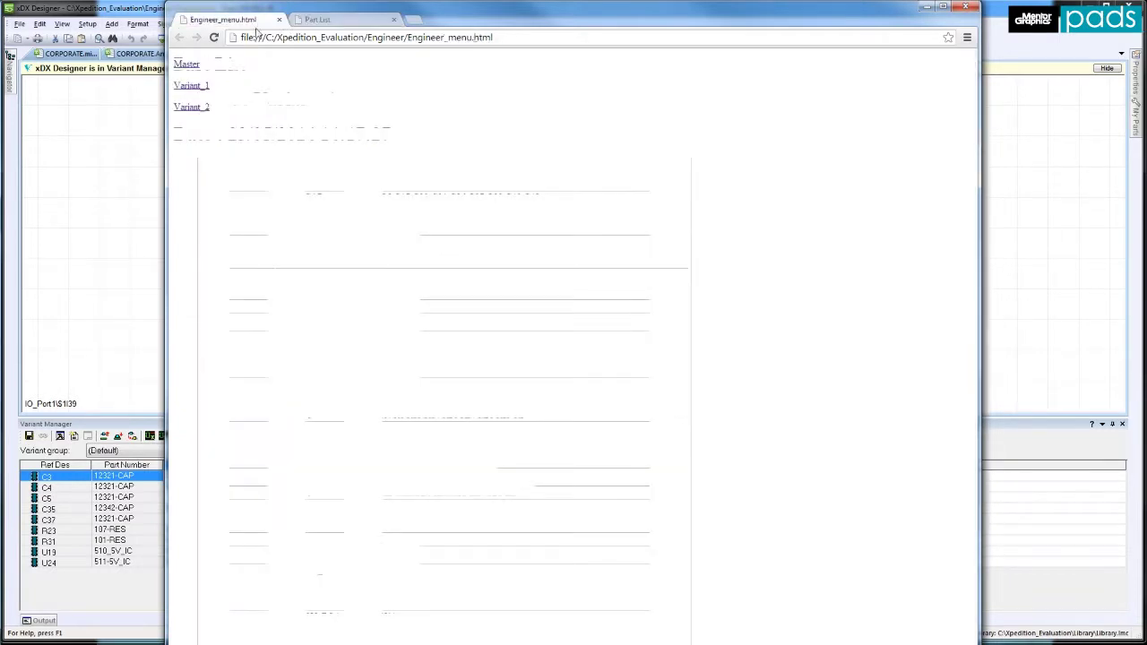
{"action": "left_click", "coordinate": [193, 108]}
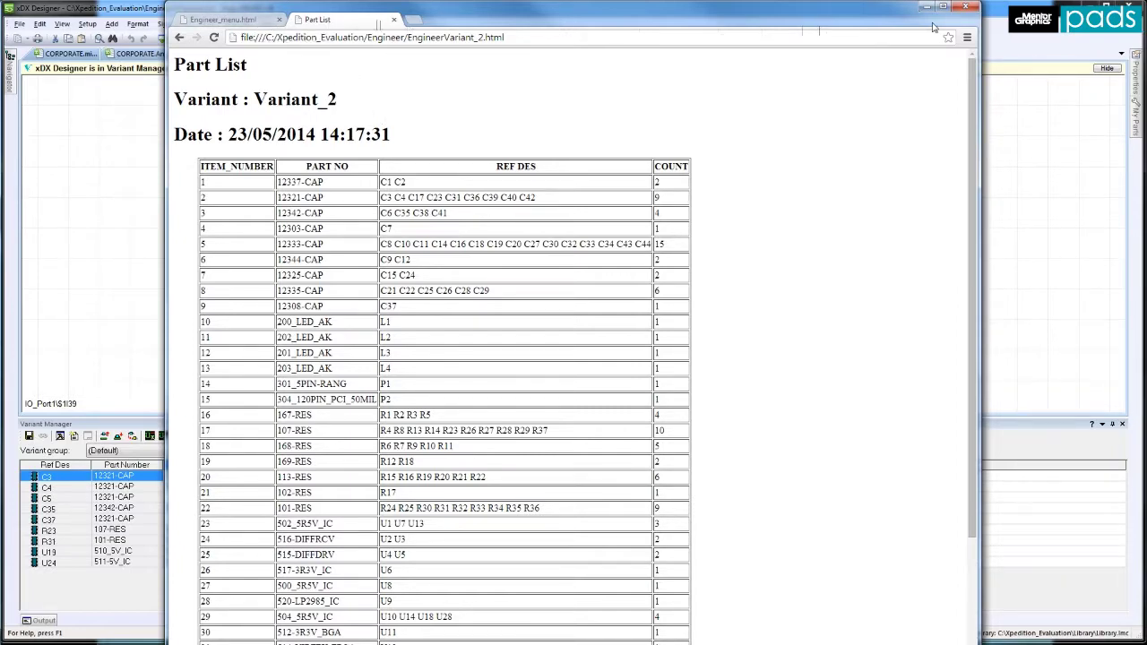
- Close the part list report and export the Variant_1 schematic as a PDF
{"action": "left_click", "coordinate": [967, 8]}
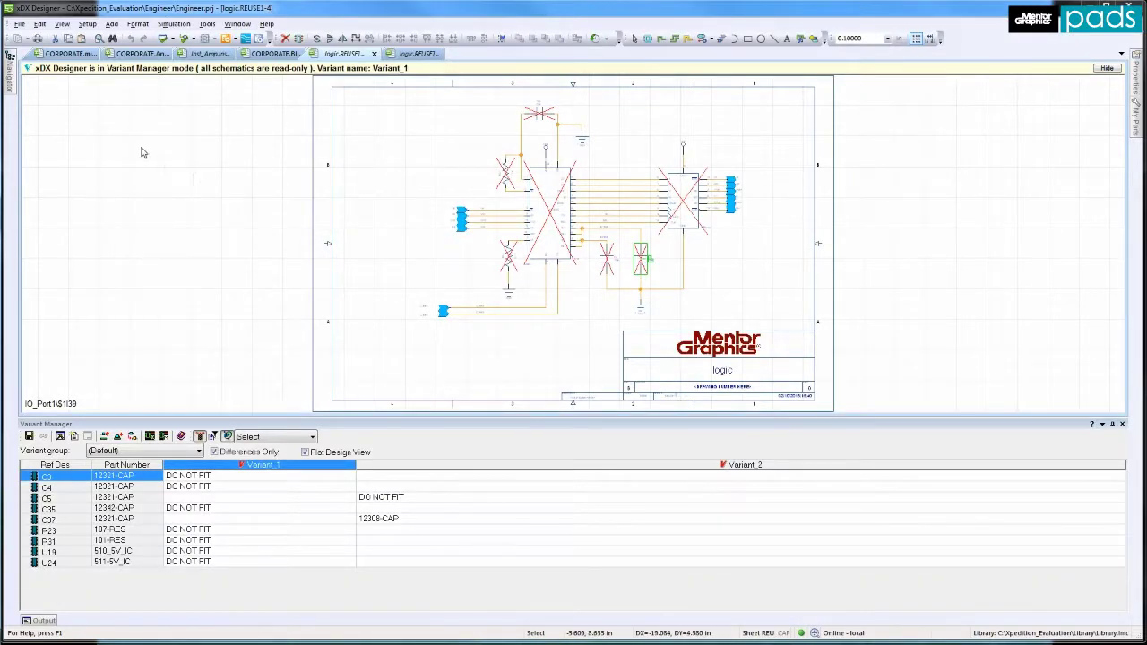
{"action": "left_click", "coordinate": [19, 24]}
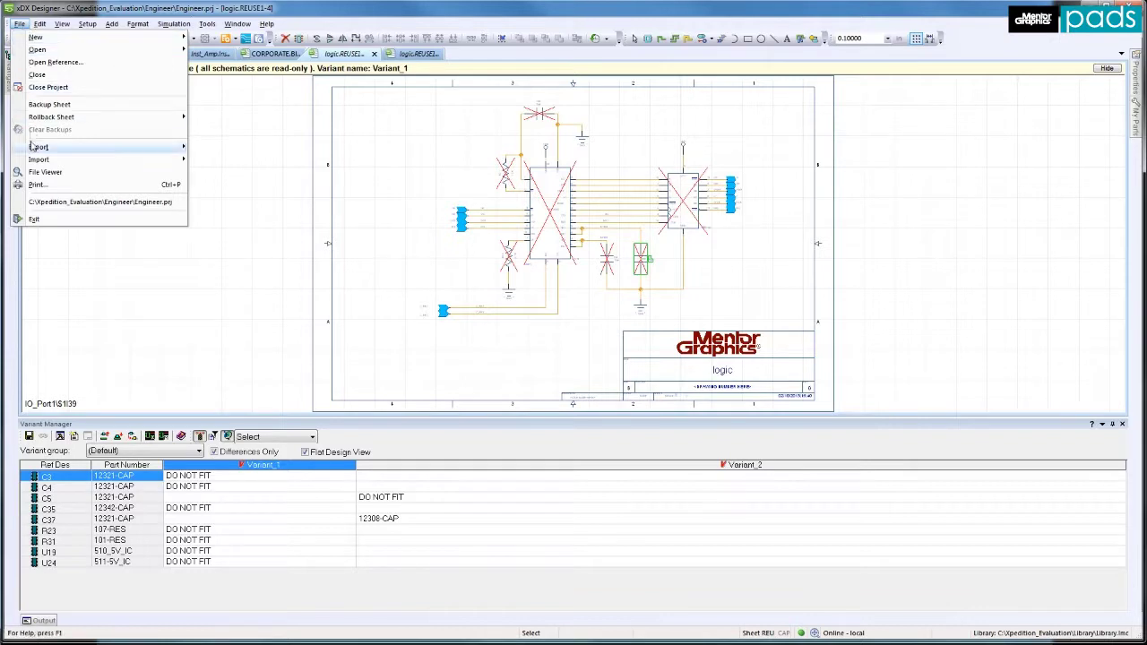
{"action": "mouse_move", "coordinate": [33, 150]}
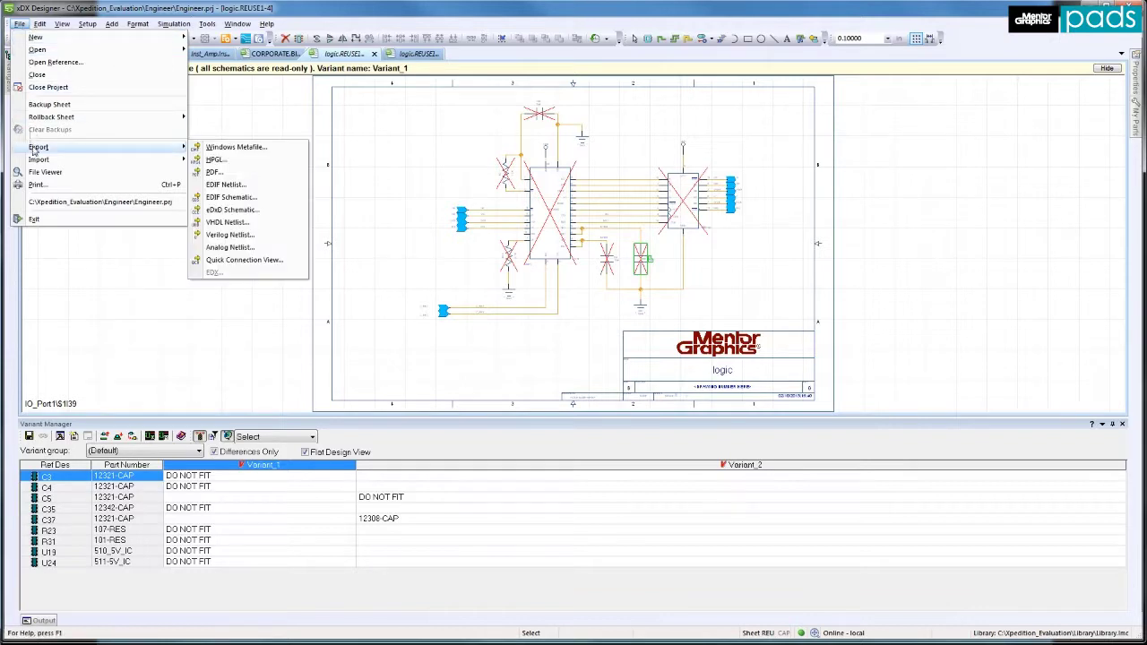
{"action": "left_click", "coordinate": [214, 173]}
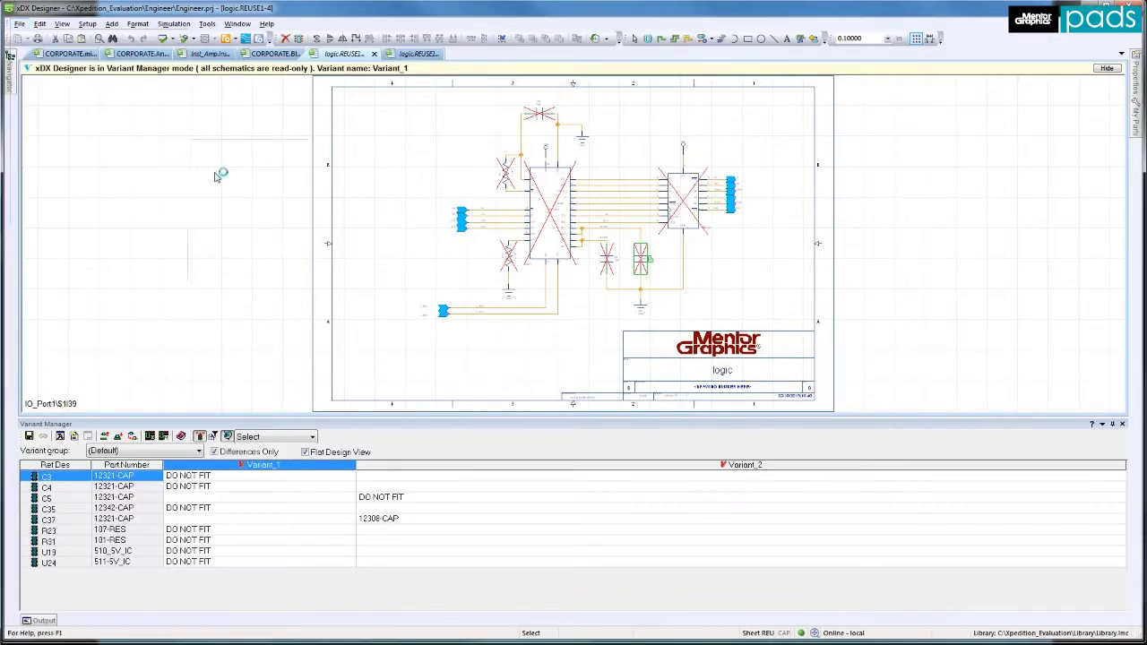
{"action": "left_click", "coordinate": [614, 423]}
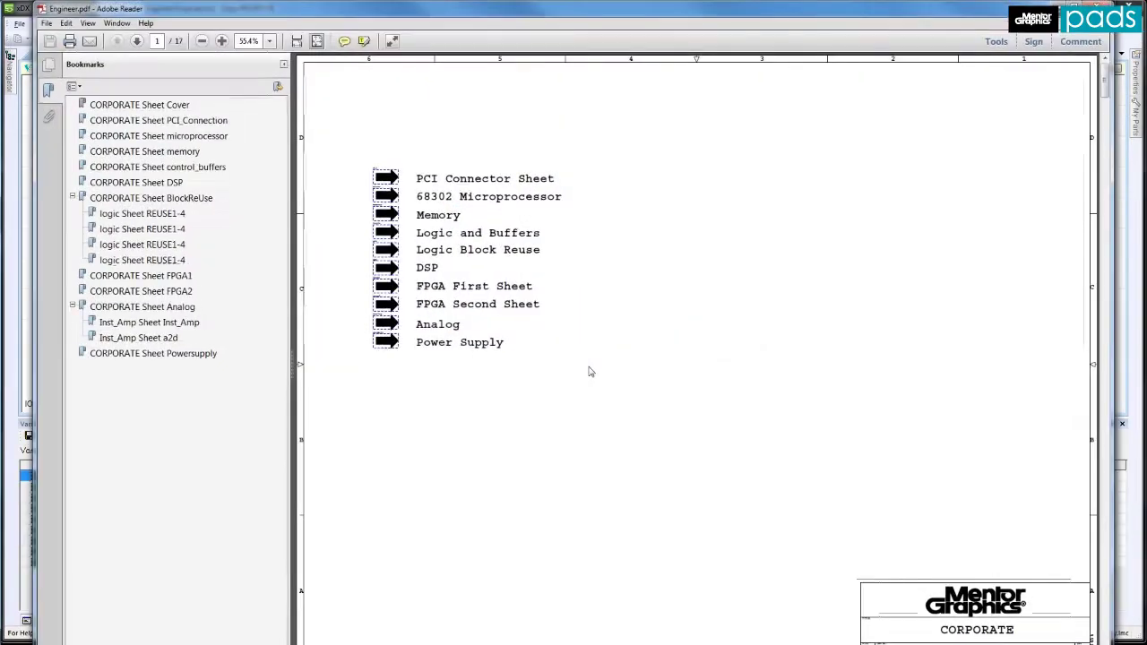
- Go to the first logic REUSE1-4 sheet in Engineer.pdf and inspect the symbol and property entries of the large crossed-out IC
{"action": "left_click", "coordinate": [478, 250]}
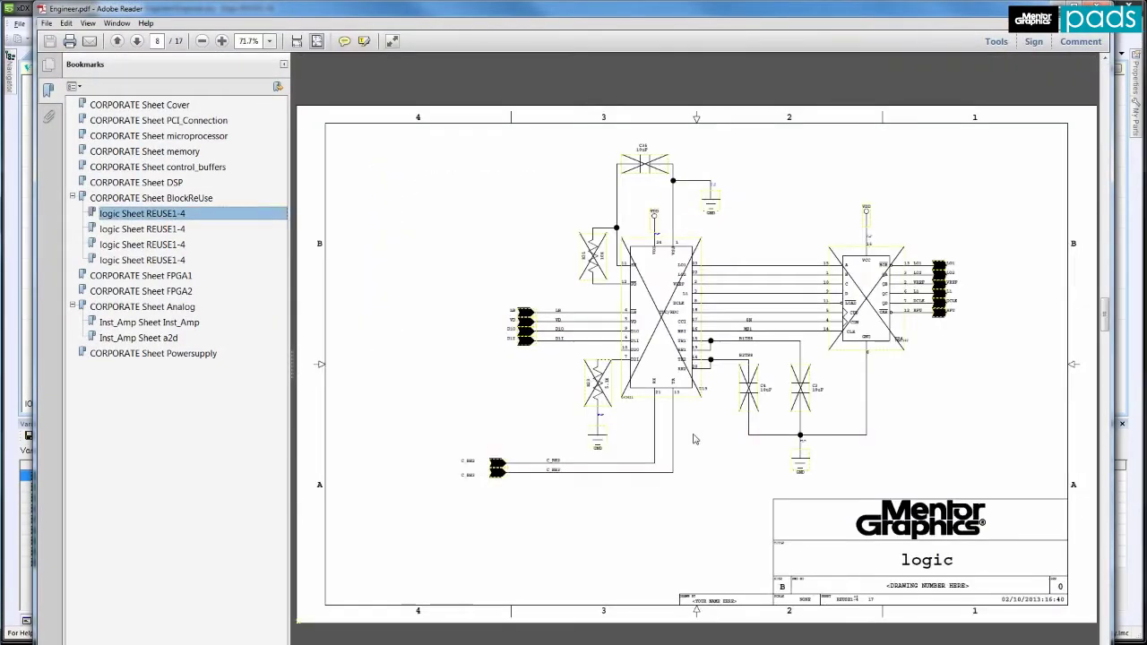
{"action": "left_click", "coordinate": [665, 352]}
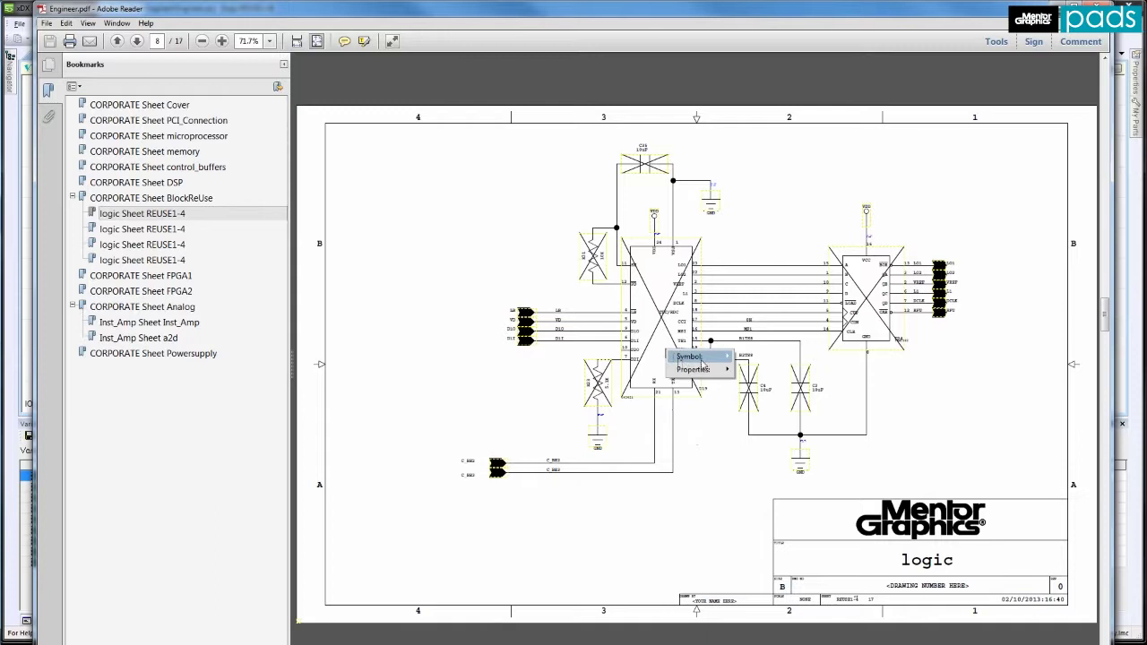
{"action": "mouse_move", "coordinate": [717, 358]}
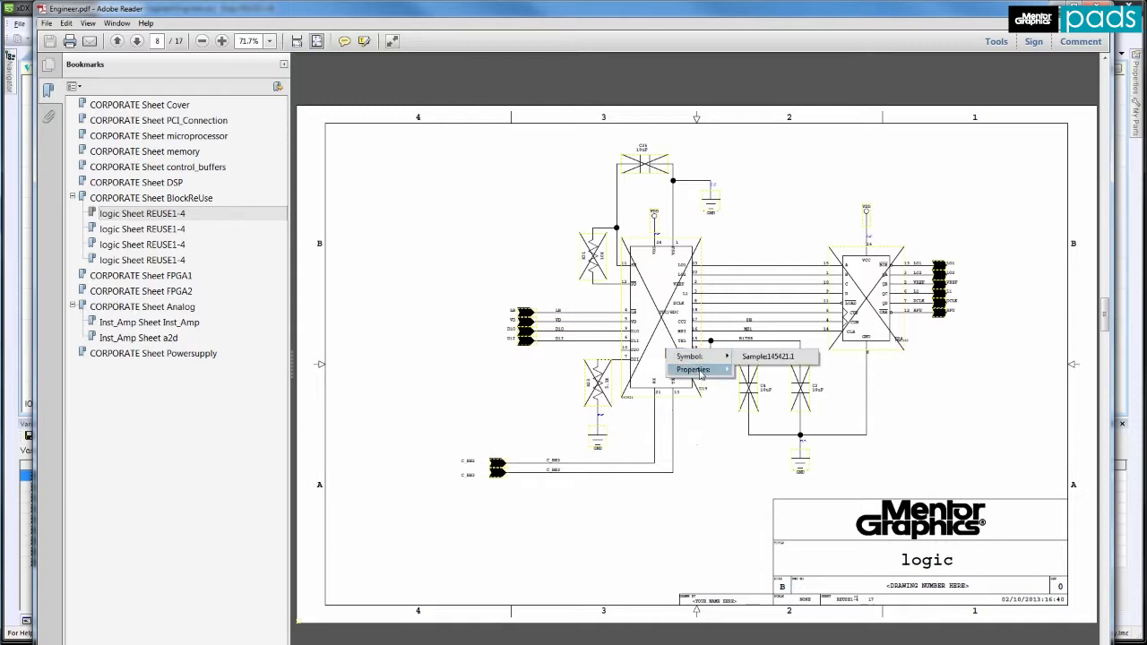
{"action": "left_click", "coordinate": [498, 367]}
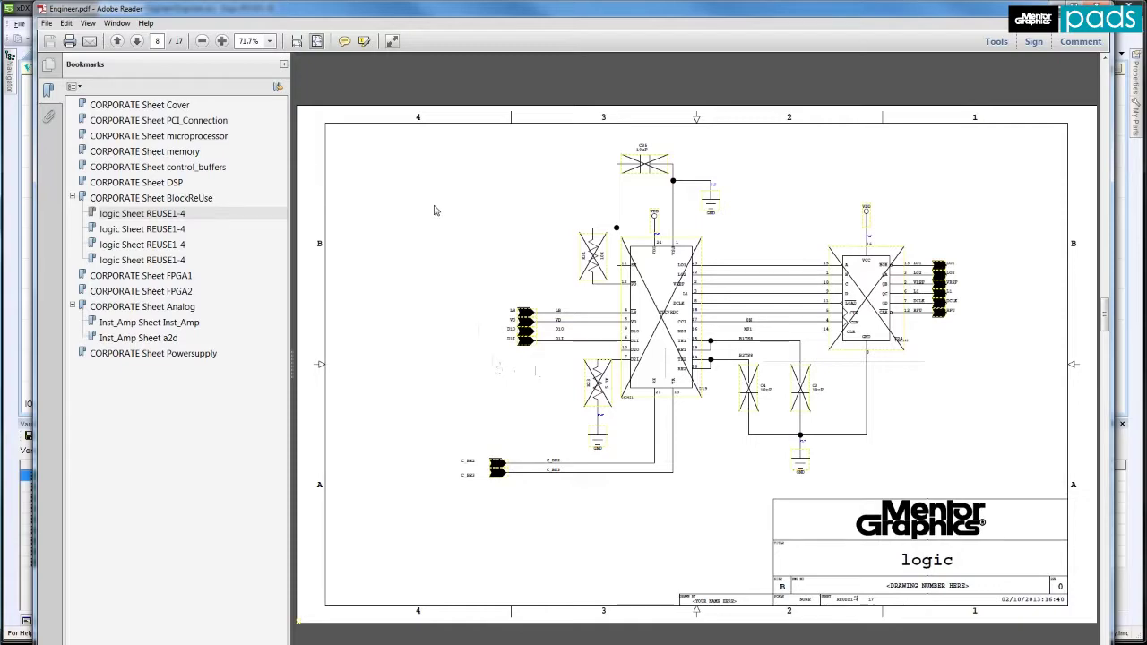